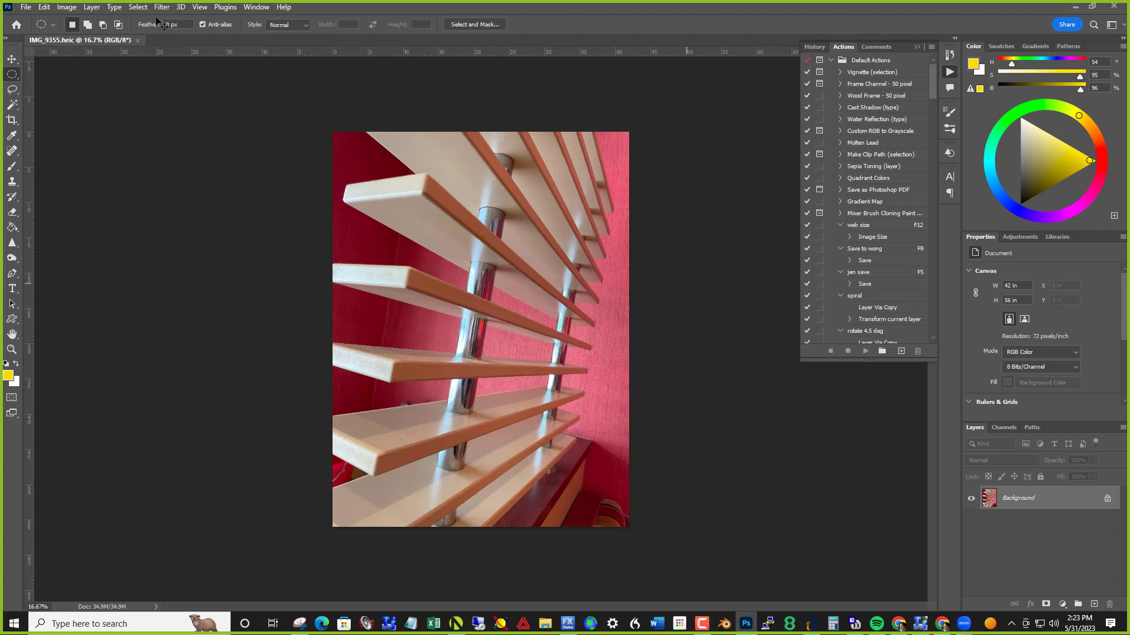
Step: Open the Levels adjustment for the blinds photo
key("i")
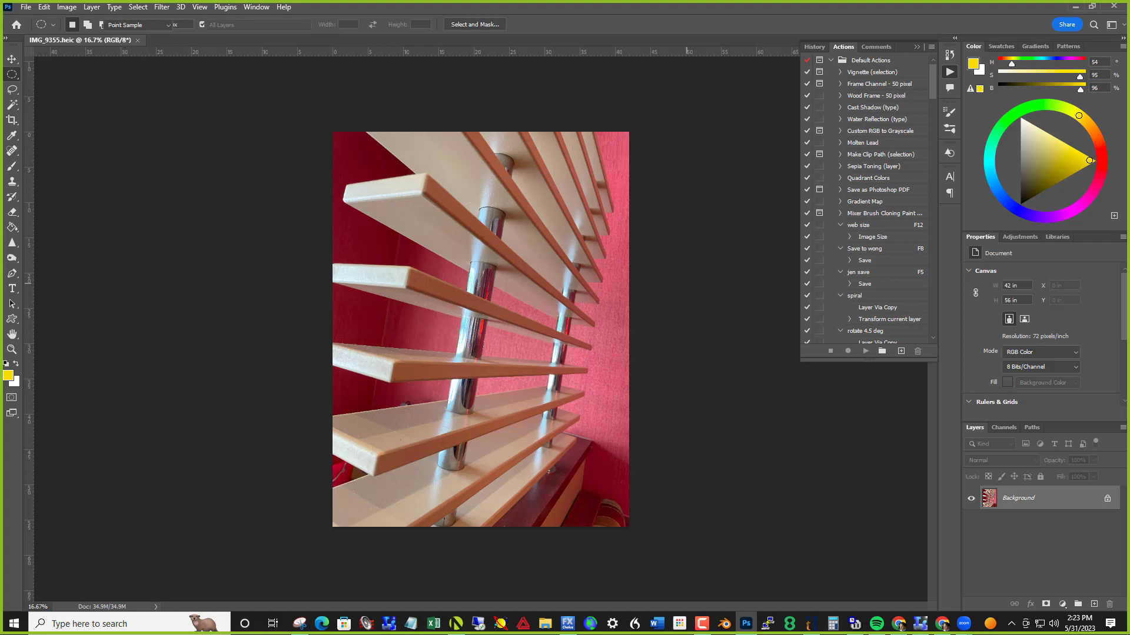
Step: Try a Levels white point of 206, restore it to 255, and confirm
key("ctrl+l")
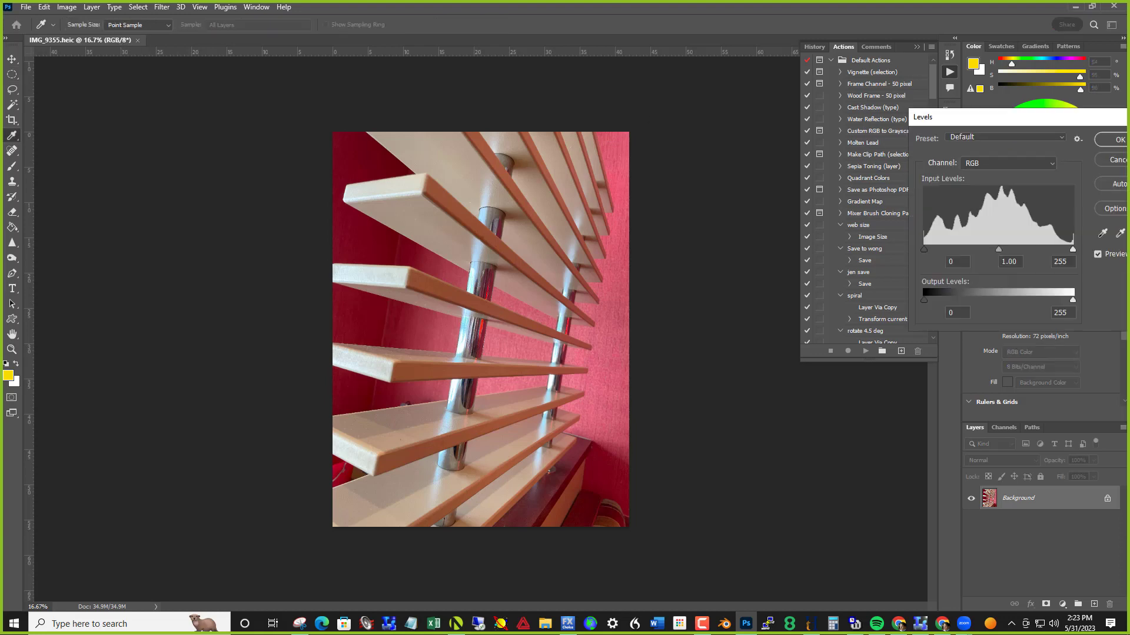
left_click_drag(910, 122, 671, 90)
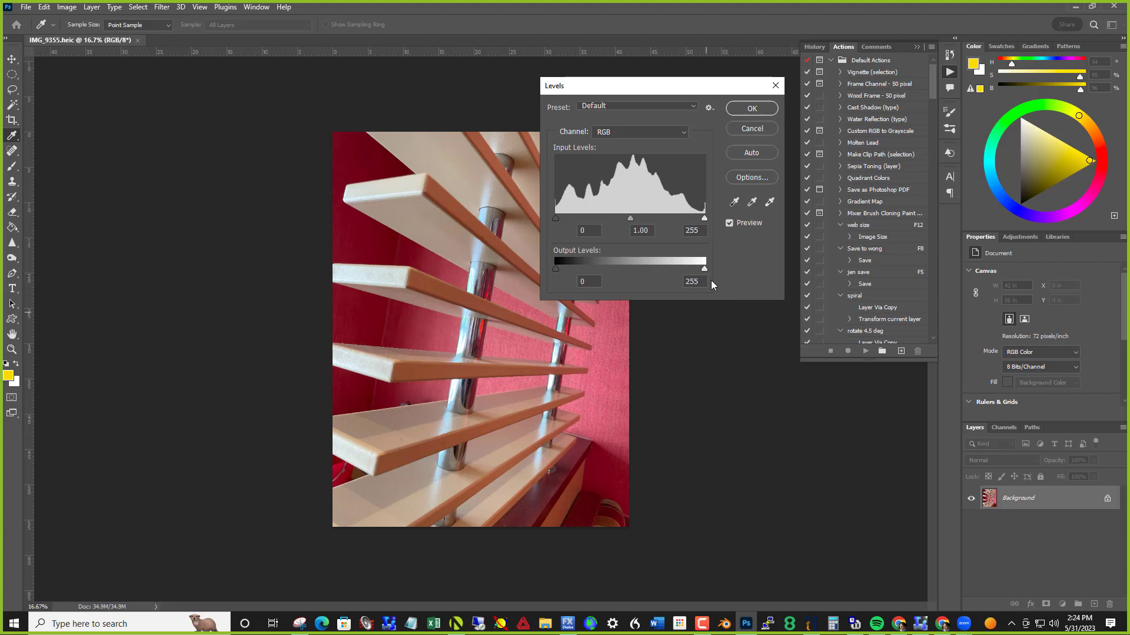
left_click_drag(703, 217, 674, 218)
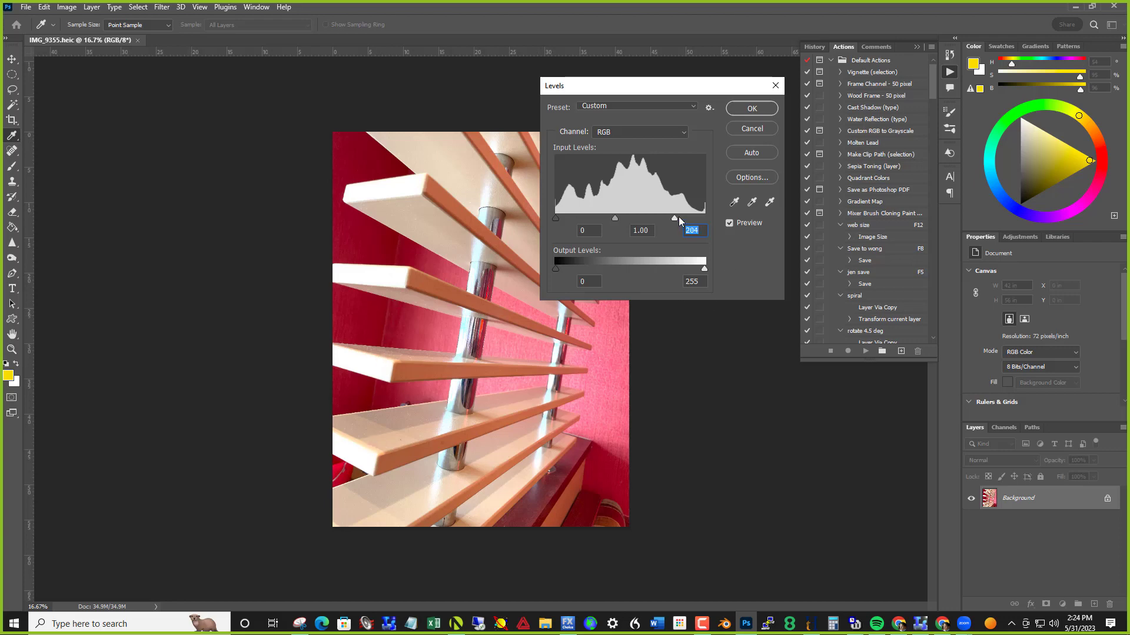
left_click_drag(674, 214, 719, 221)
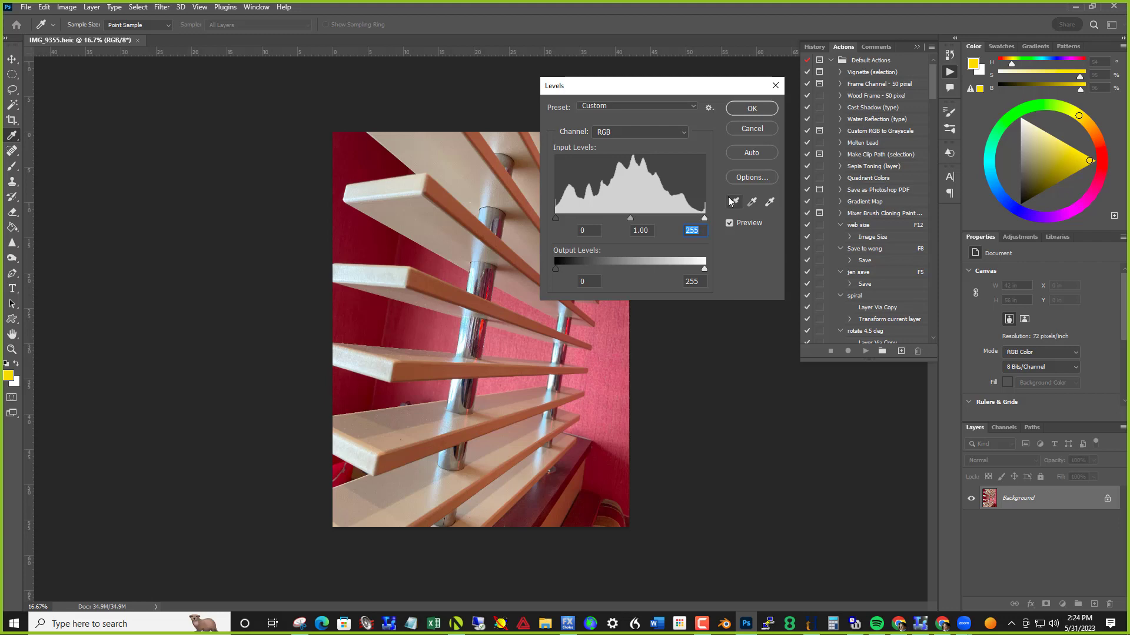
left_click(751, 110)
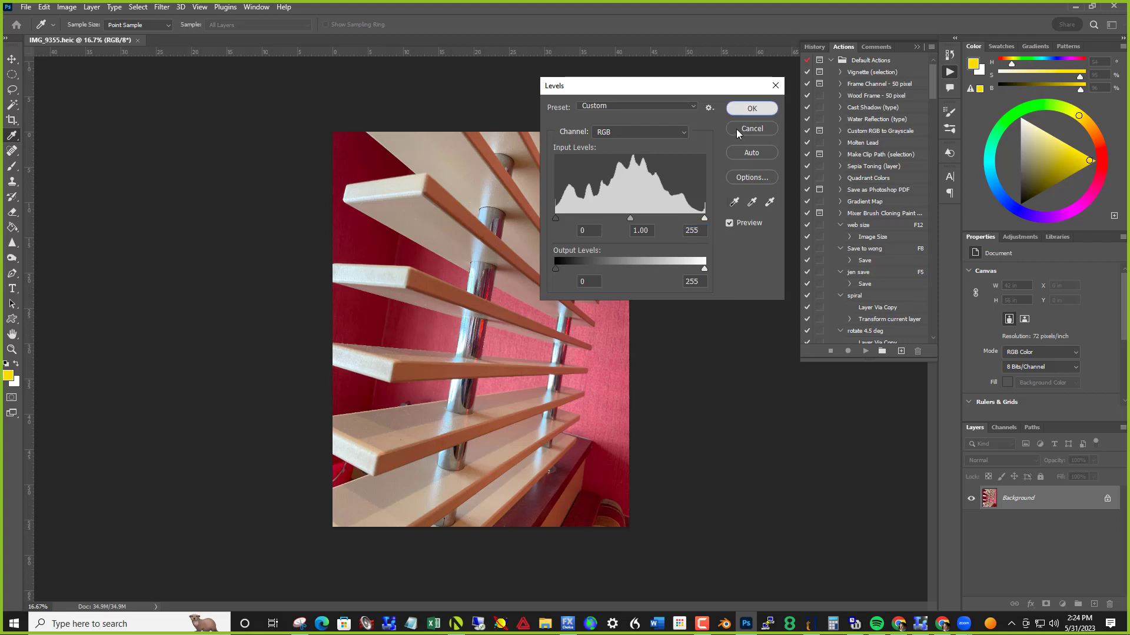
left_click(746, 112)
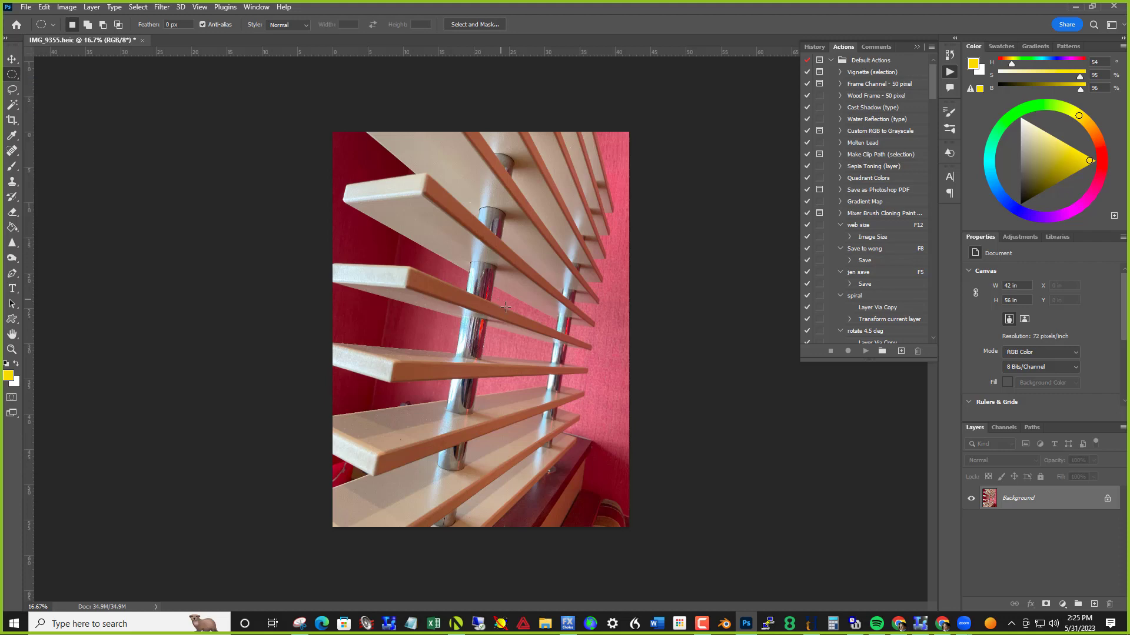
Step: Draw an elliptical marquee over the centre of the blinds, undoing an accidental deselect
mouse_move(508, 322)
left_mouse_down()
mouse_move(612, 474)
mouse_move(650, 468)
mouse_move(632, 446)
left_mouse_up()
left_click(590, 274)
key("ctrl+z")
Step: In Select and Mask with Onion Skin view, feather the oval 417.8 px and invert it
key("alt+F9")
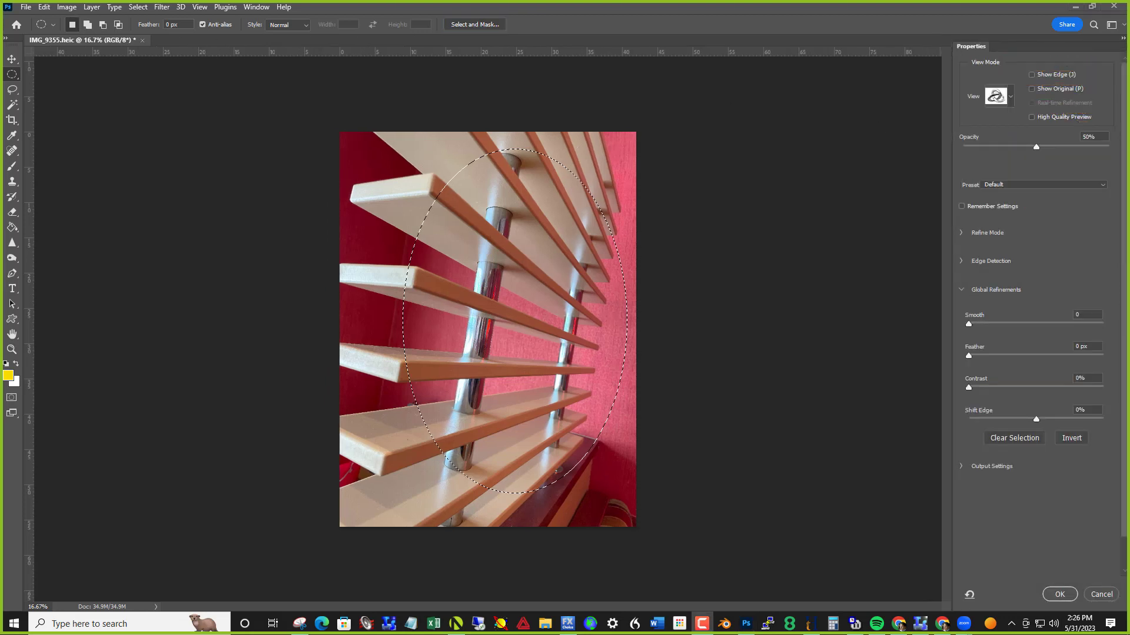
key("l")
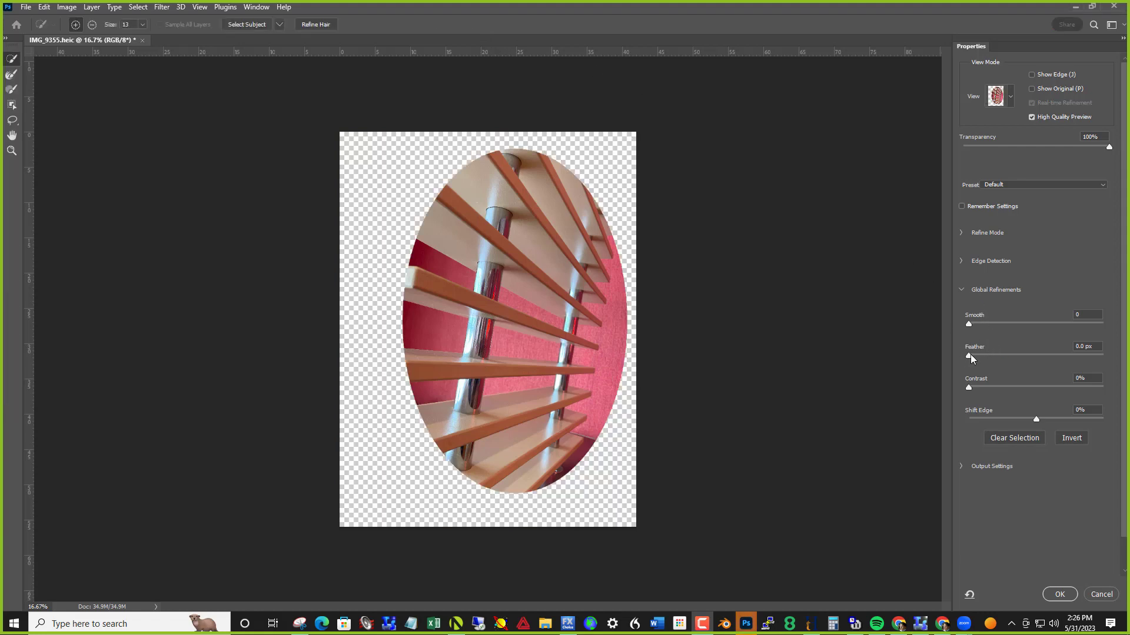
left_click_drag(970, 355, 1073, 356)
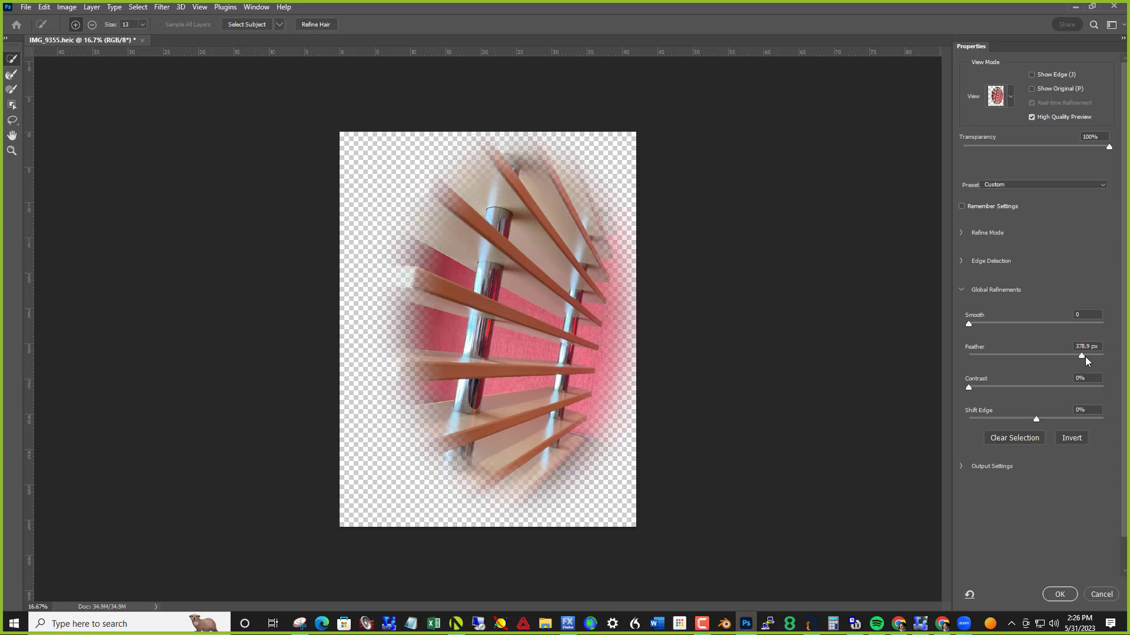
left_click_drag(1084, 357, 1086, 358)
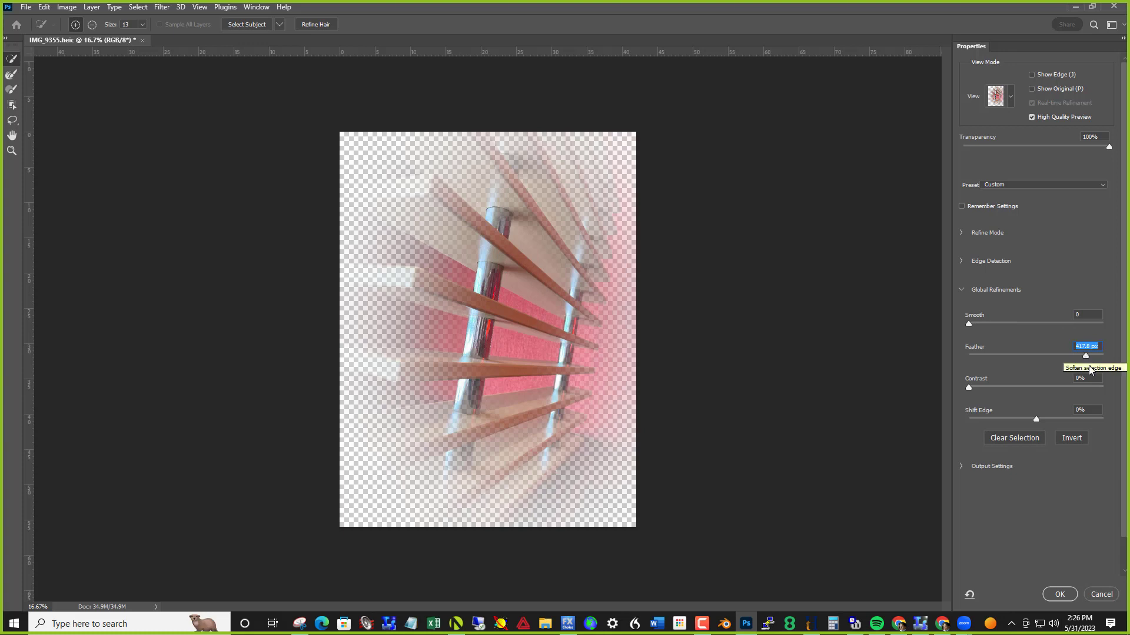
left_click(1070, 439)
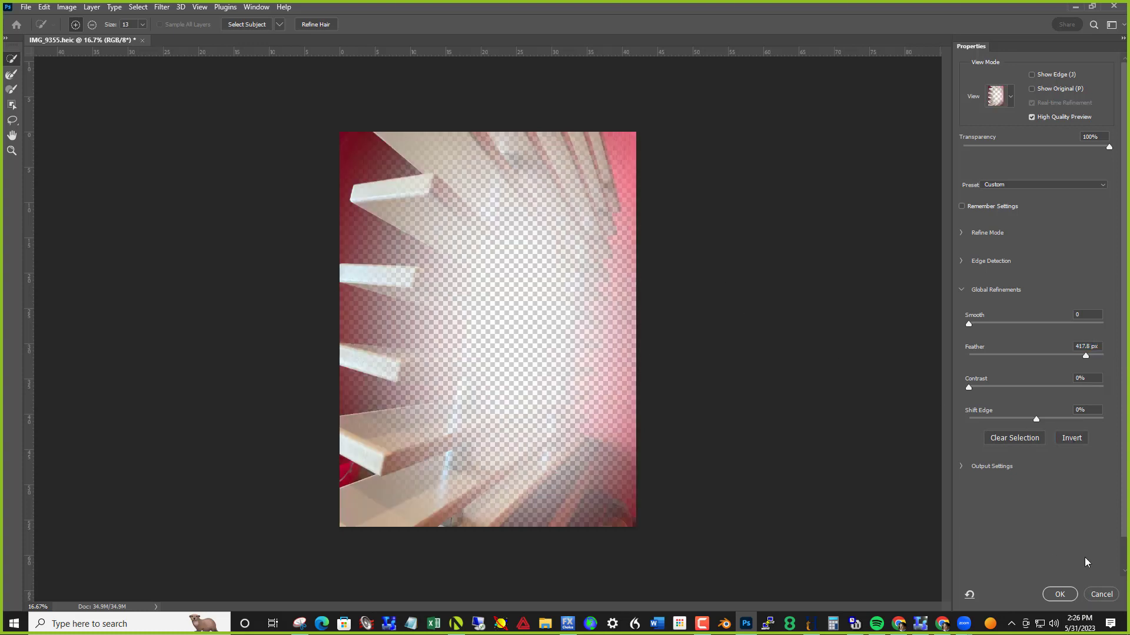
Step: Accept the feathered inverted selection and apply Brightness/Contrast with brightness -70
left_click(1060, 593)
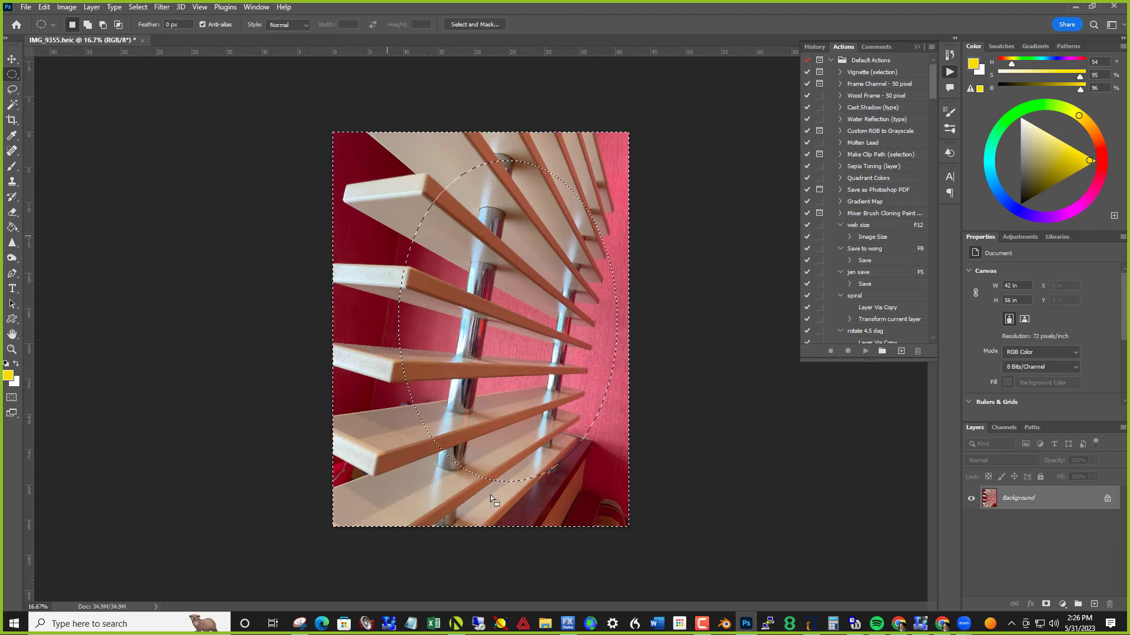
left_click(71, 8)
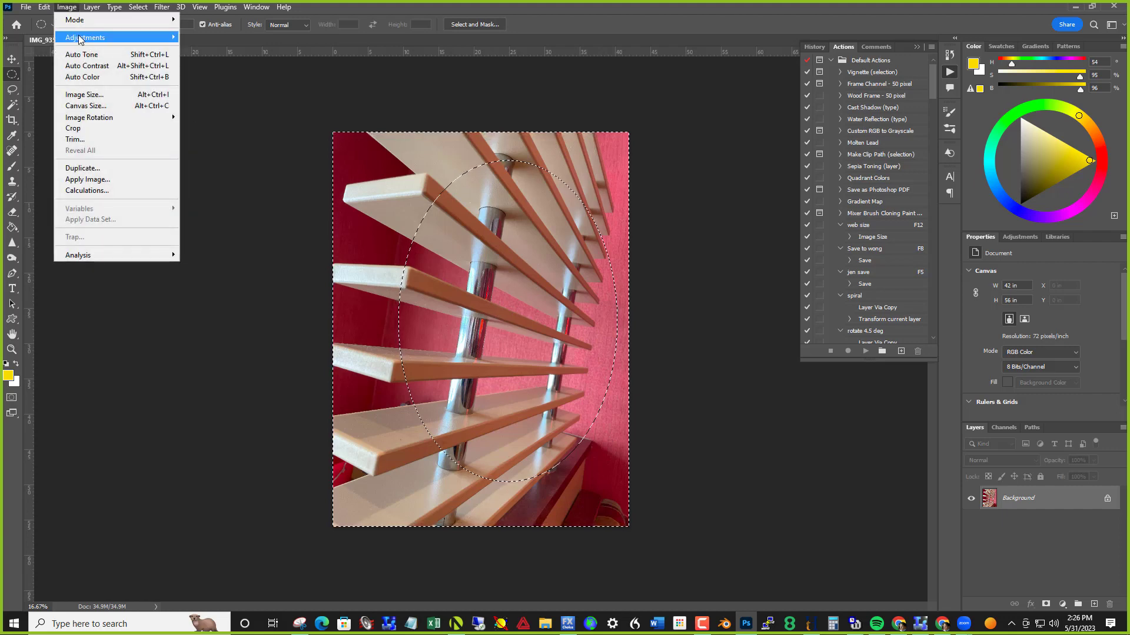
mouse_move(86, 37)
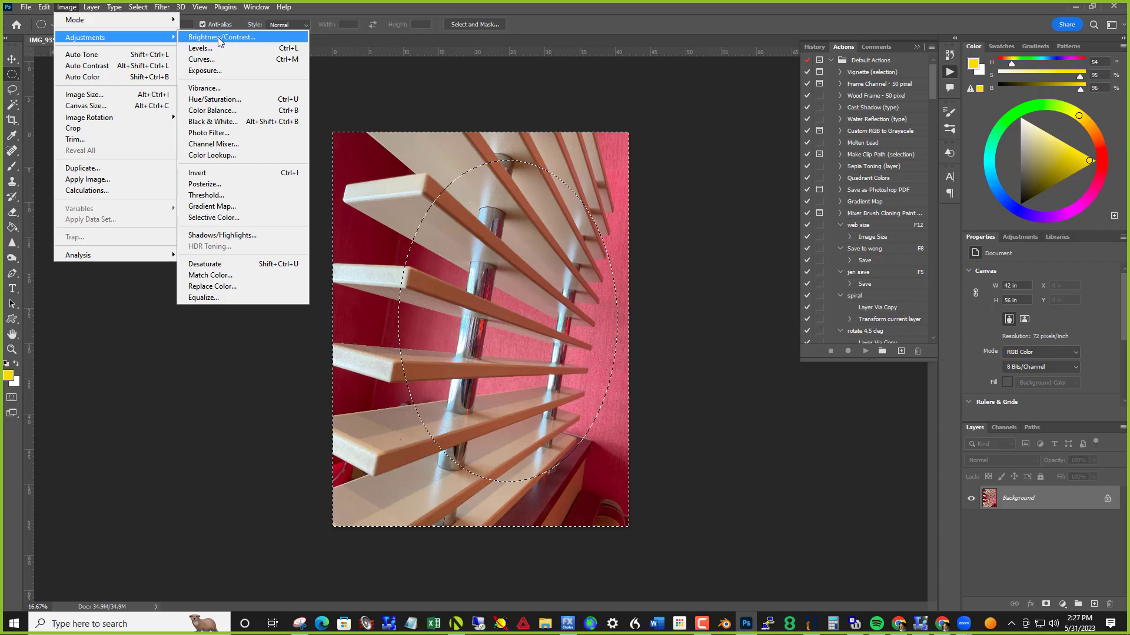
left_click(218, 37)
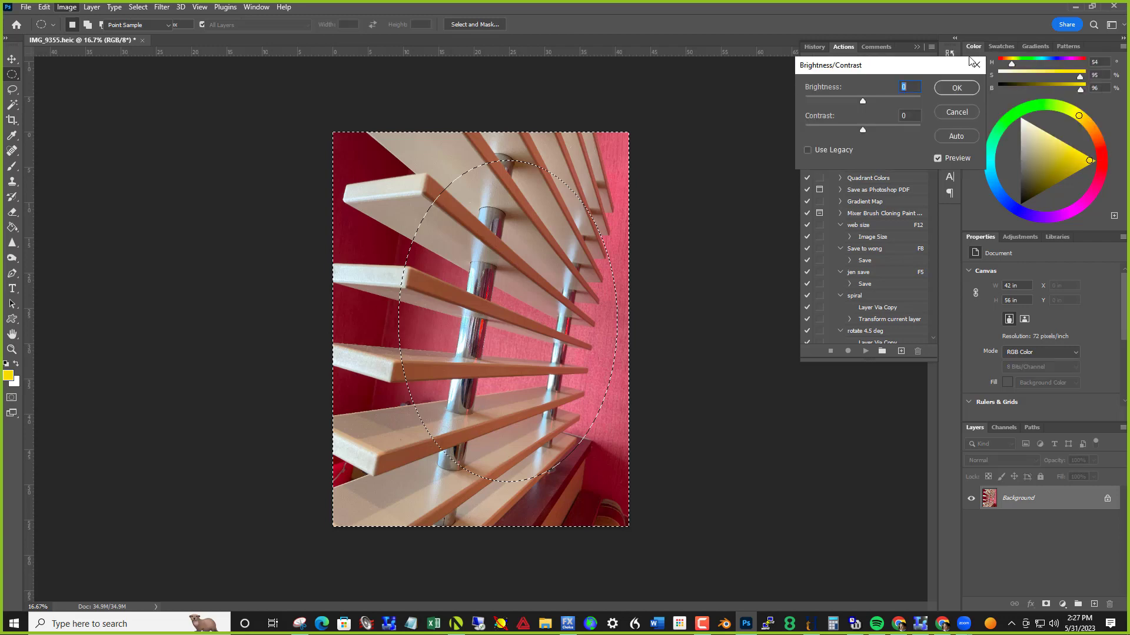
left_click_drag(930, 64, 808, 86)
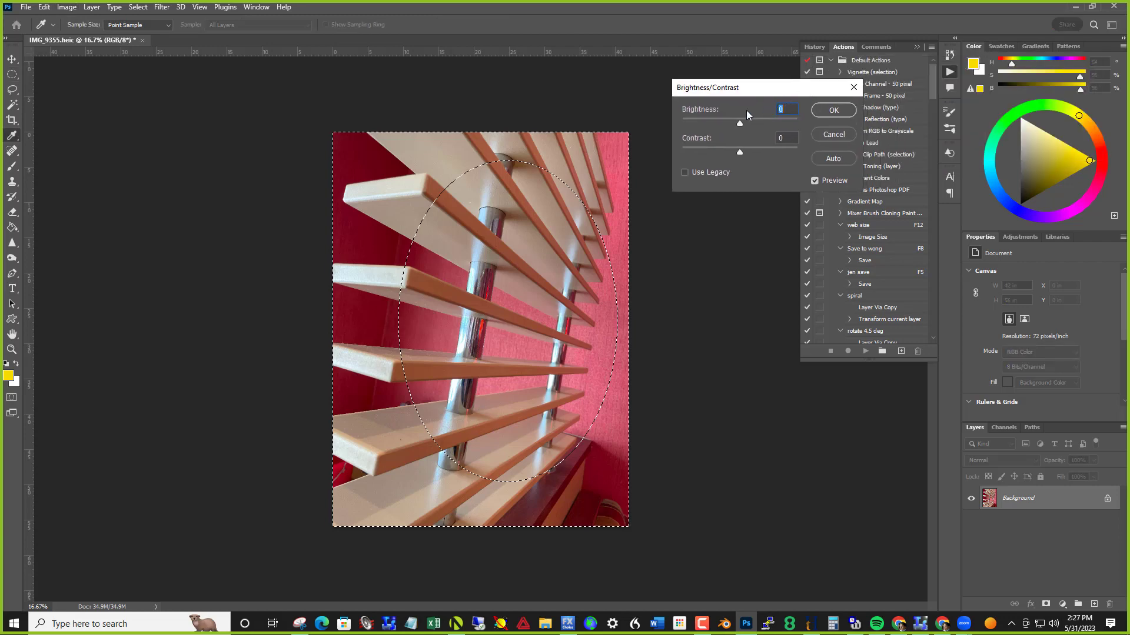
left_click_drag(739, 121, 713, 134)
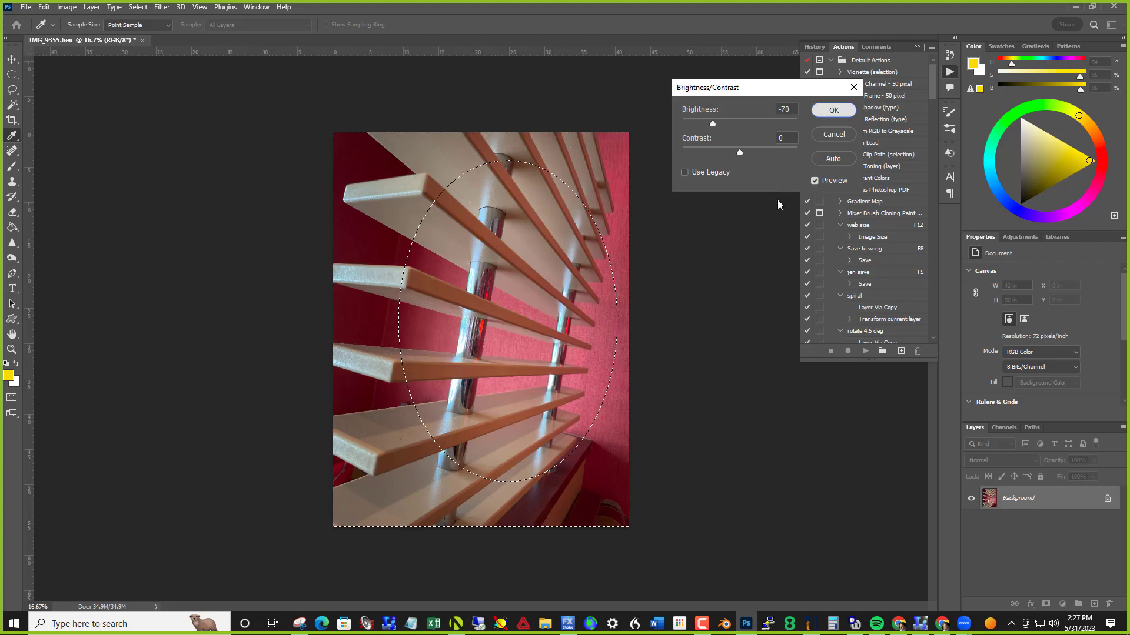
key("Return")
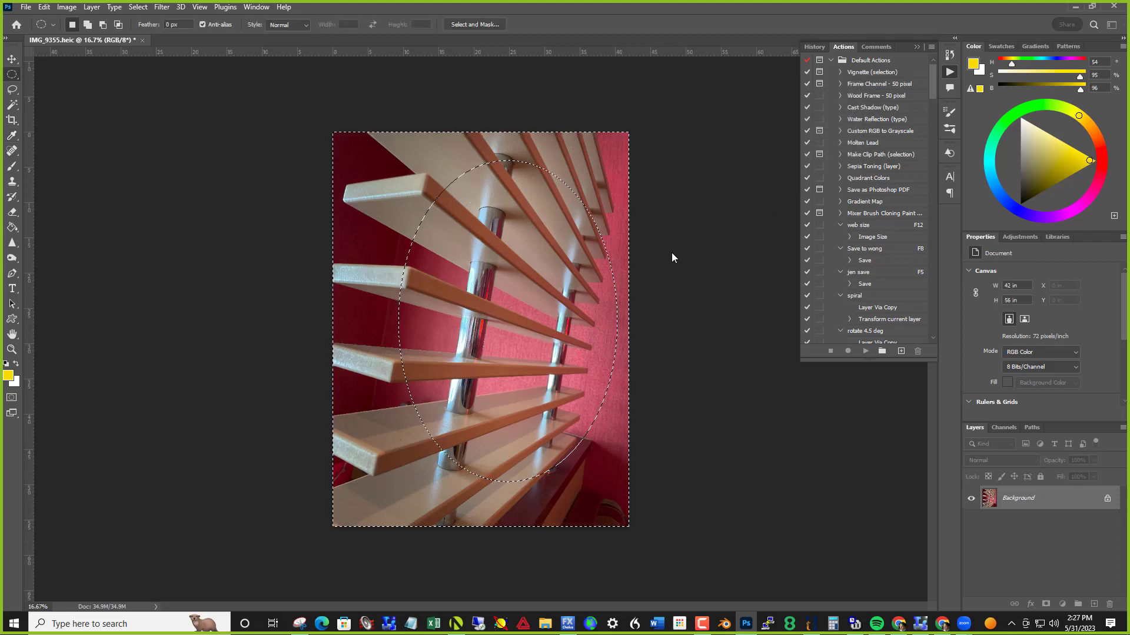
Step: Invert the selection back to the oval, then deselect everything
left_click(136, 10)
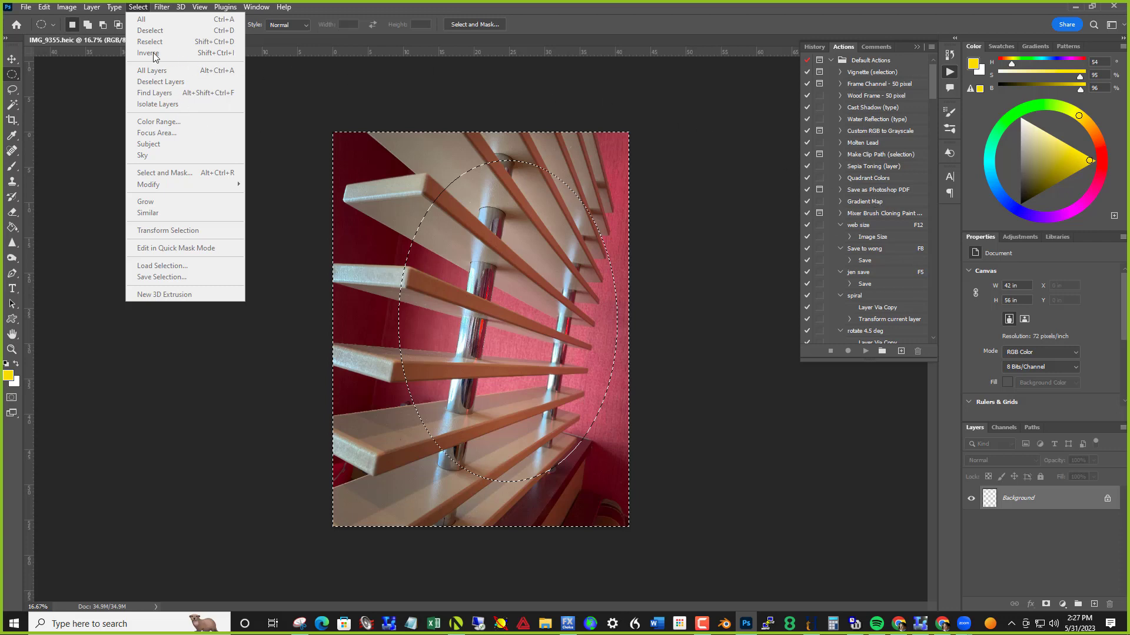
left_click(372, 88)
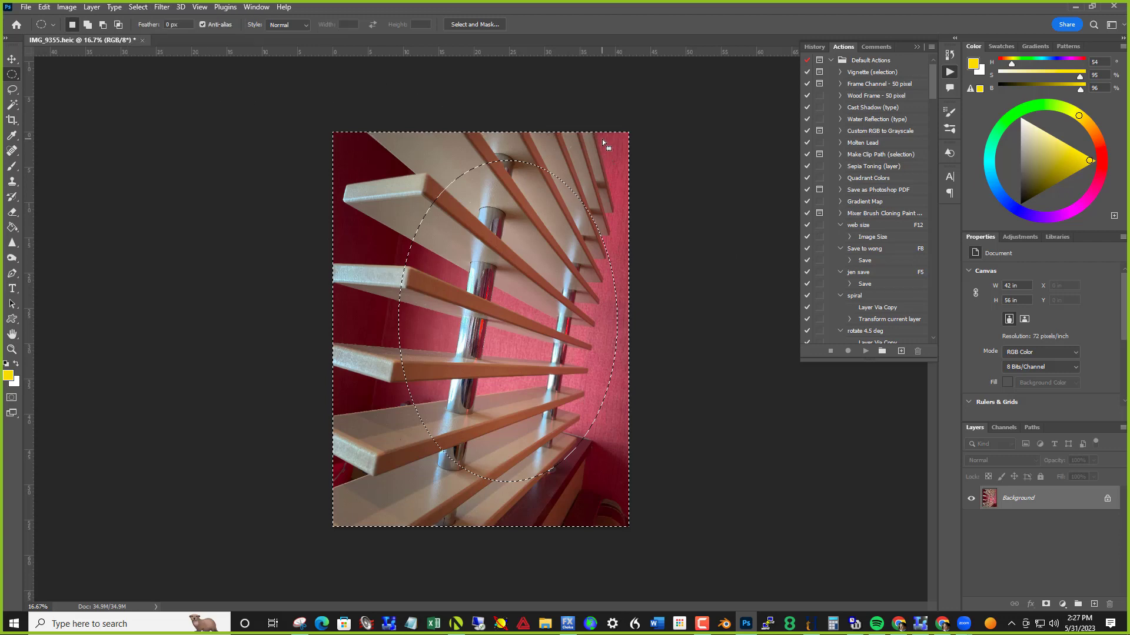
key("ctrl+shift+i")
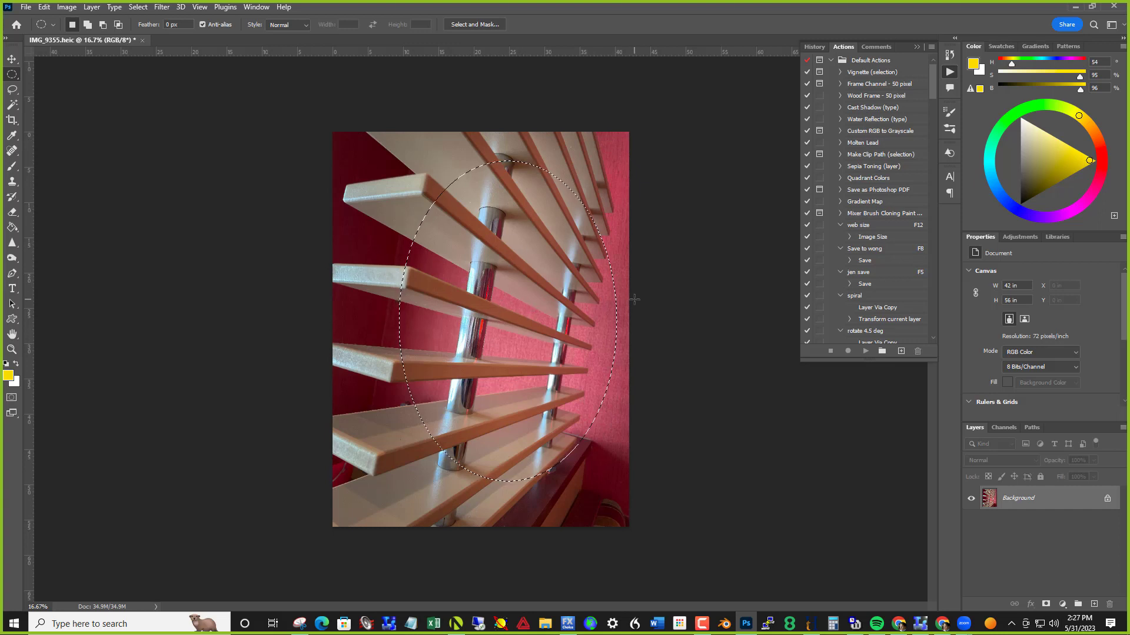
key("ctrl+d")
Step: Apply Levels to the whole photo with white input 232 and midtones 0.94
key("ctrl+l")
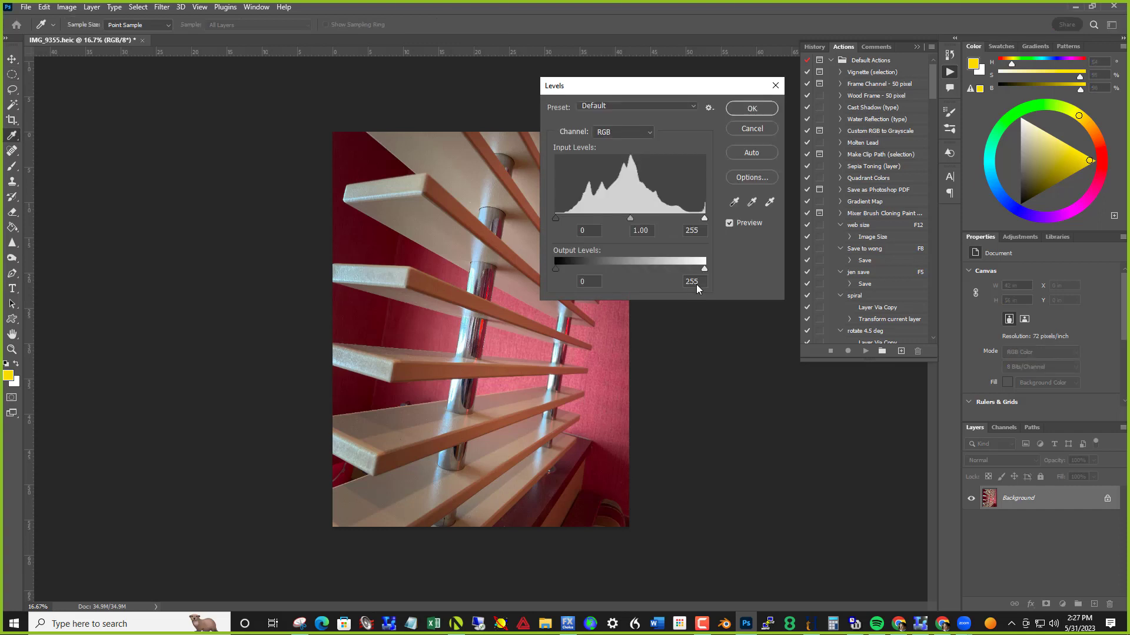
left_click_drag(650, 89, 745, 69)
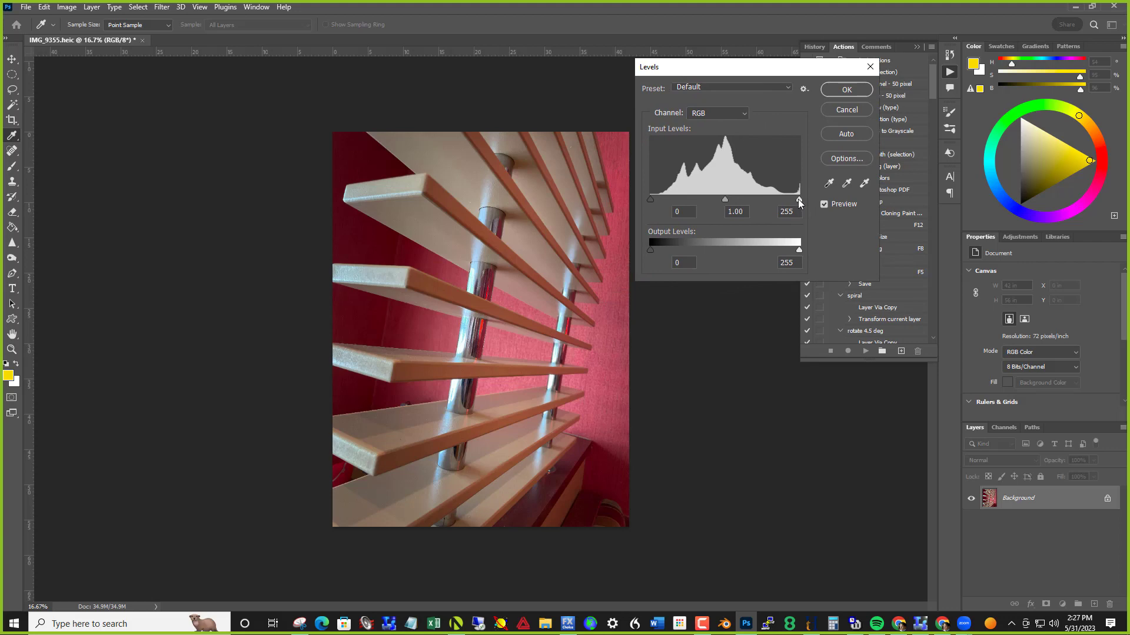
left_click_drag(799, 199, 786, 201)
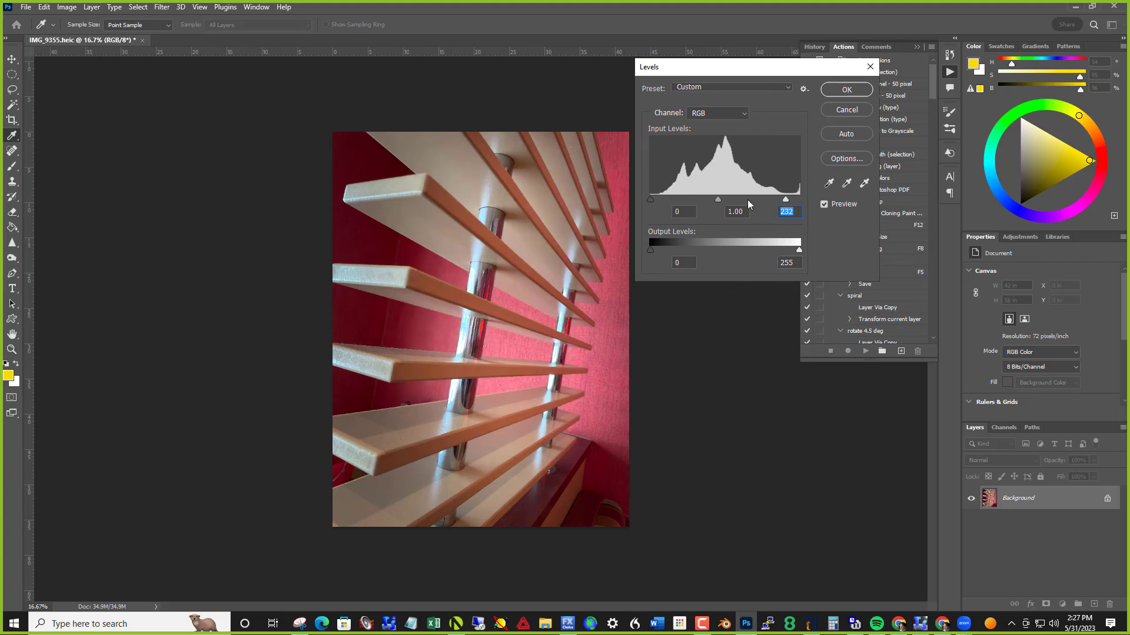
left_click(713, 199)
left_click_drag(718, 202, 721, 200)
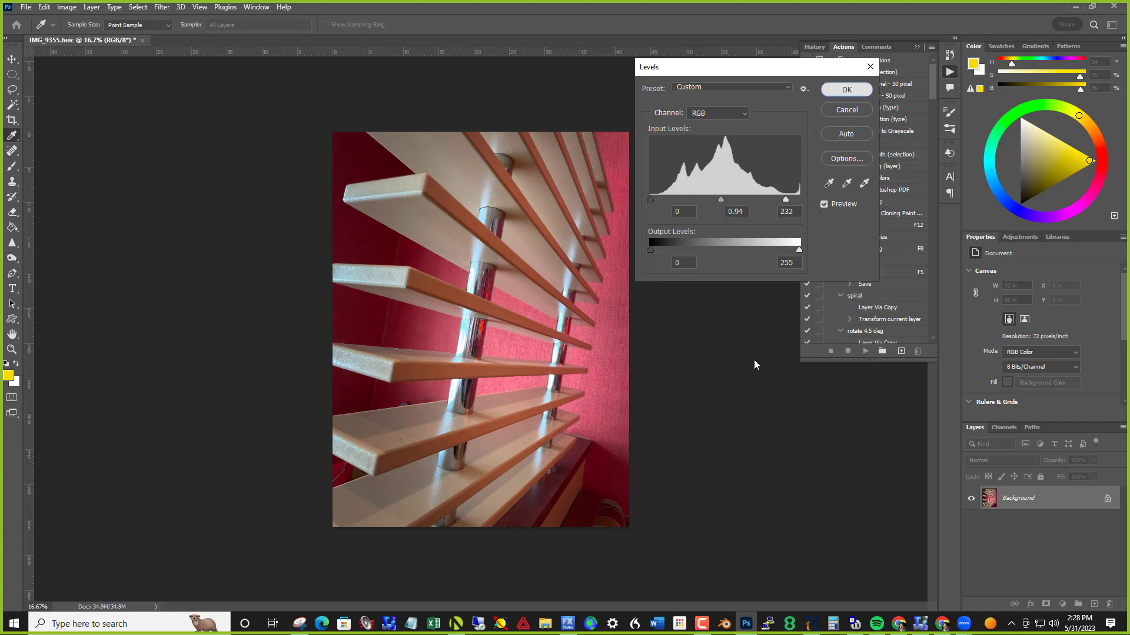
key("Return")
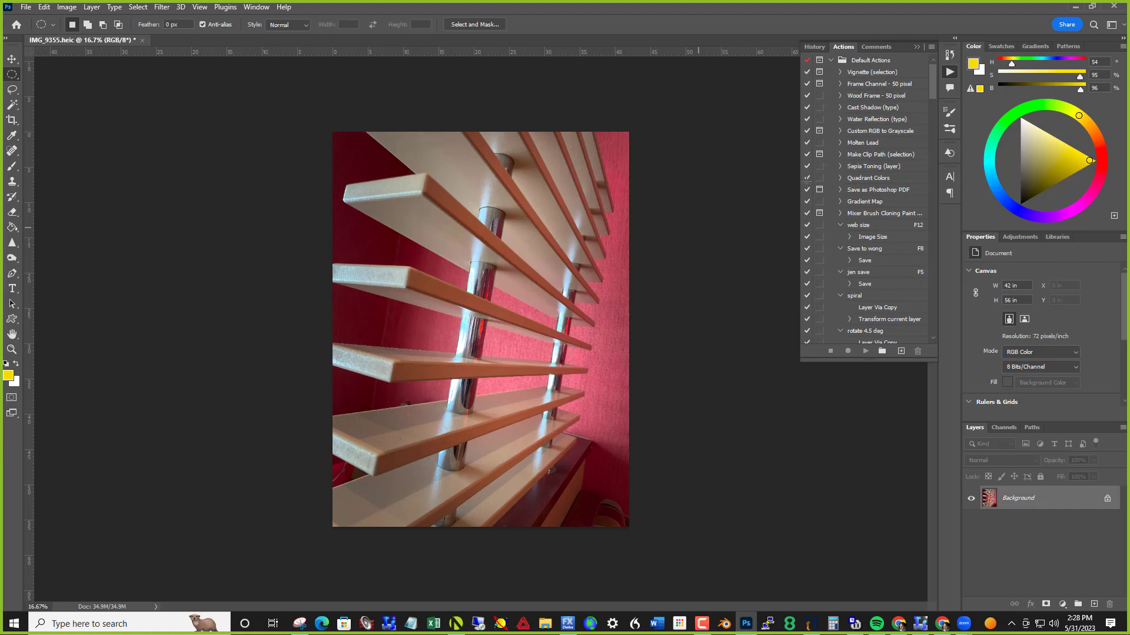
Step: Collapse the Actions panel and show an enlarged History panel listing every edit
left_click(916, 47)
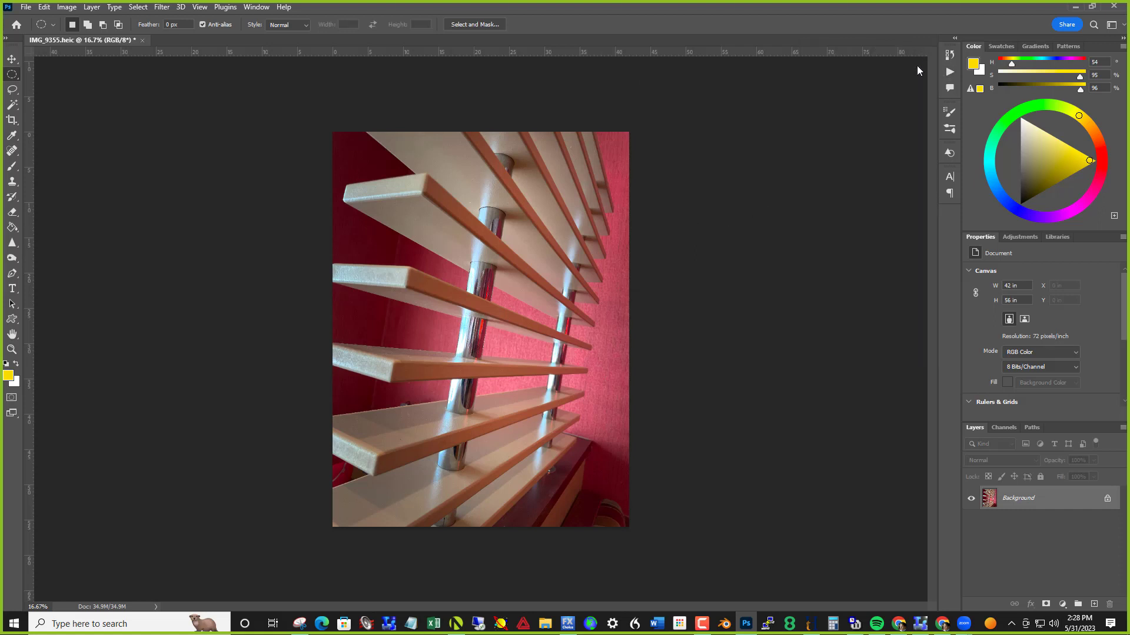
left_click(949, 55)
left_click_drag(915, 119, 927, 338)
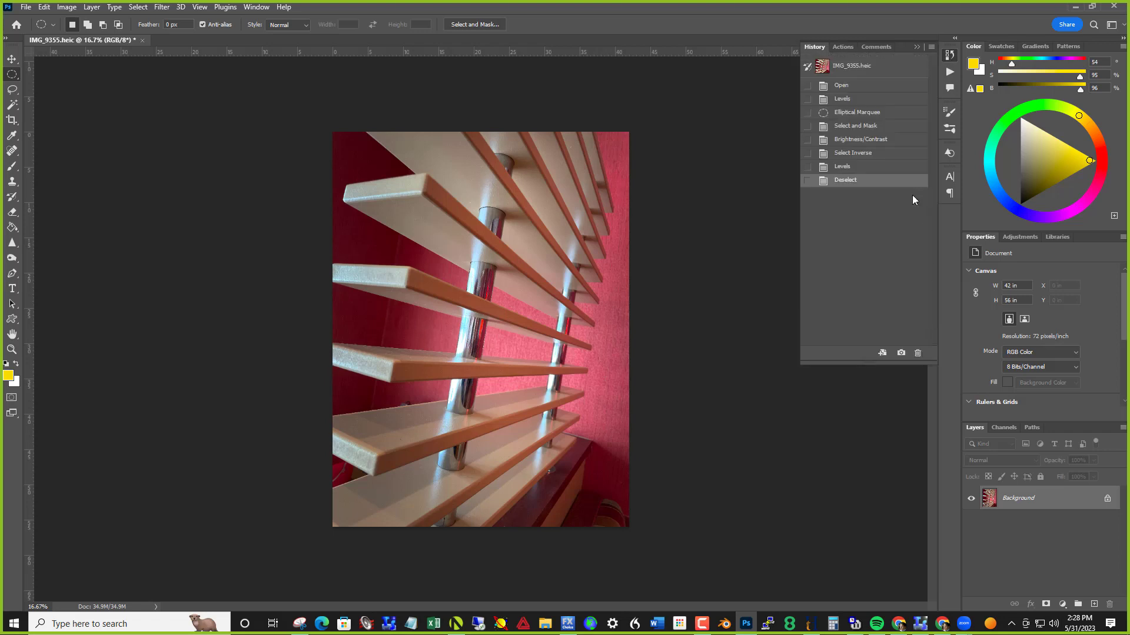
Step: Toggle twice between the original snapshot and the final edit, ending on the edited photo
left_click(848, 72)
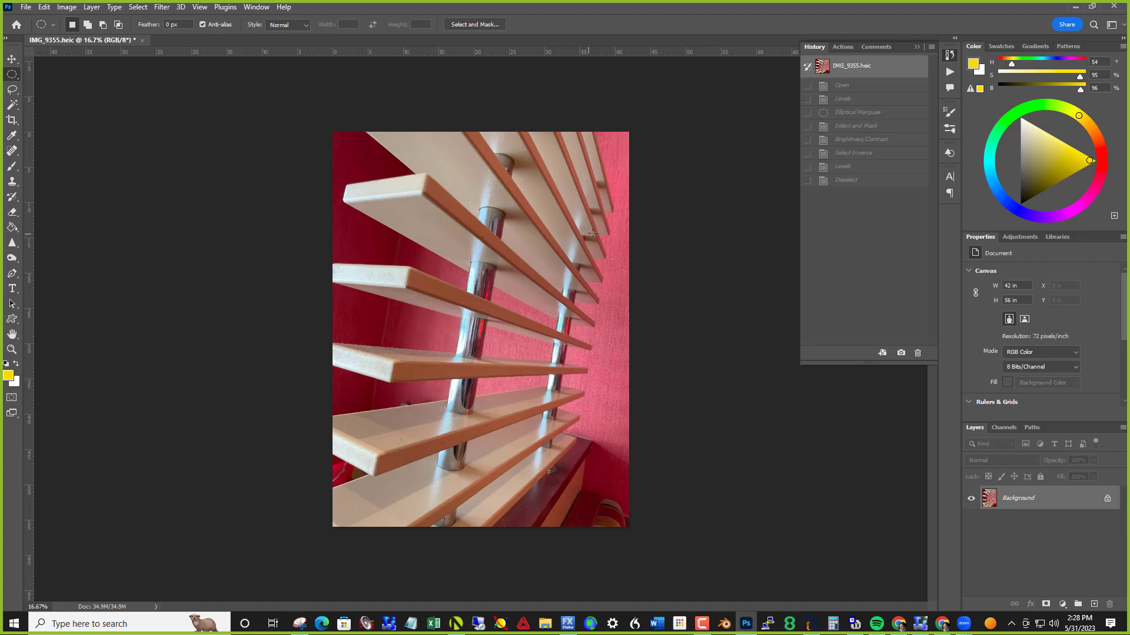
left_click(854, 181)
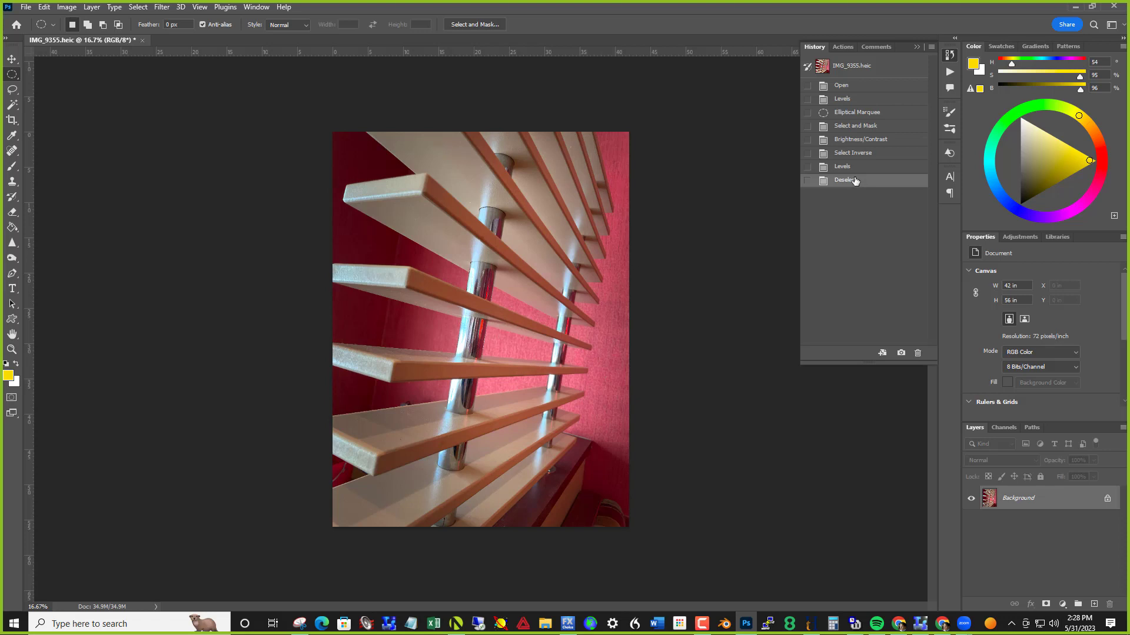
left_click(848, 69)
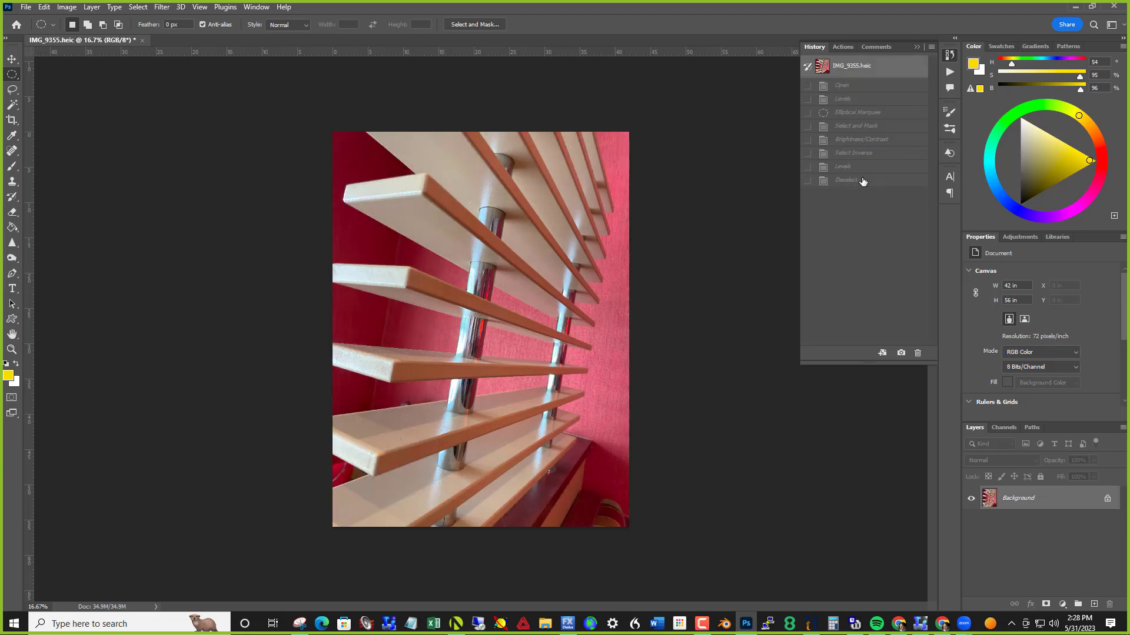
left_click(862, 180)
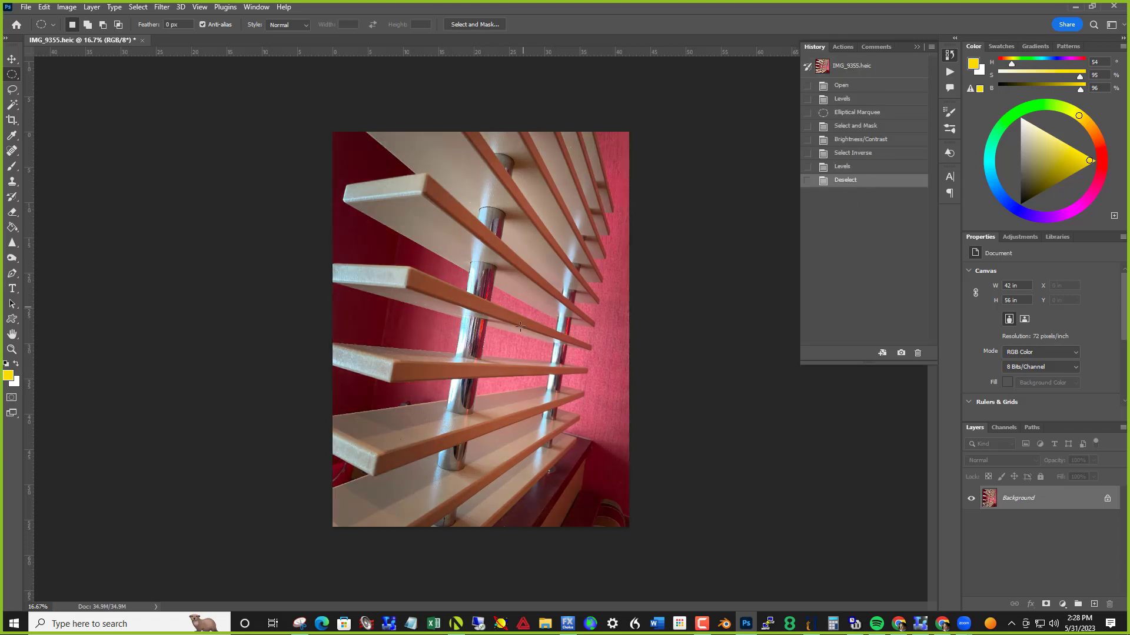